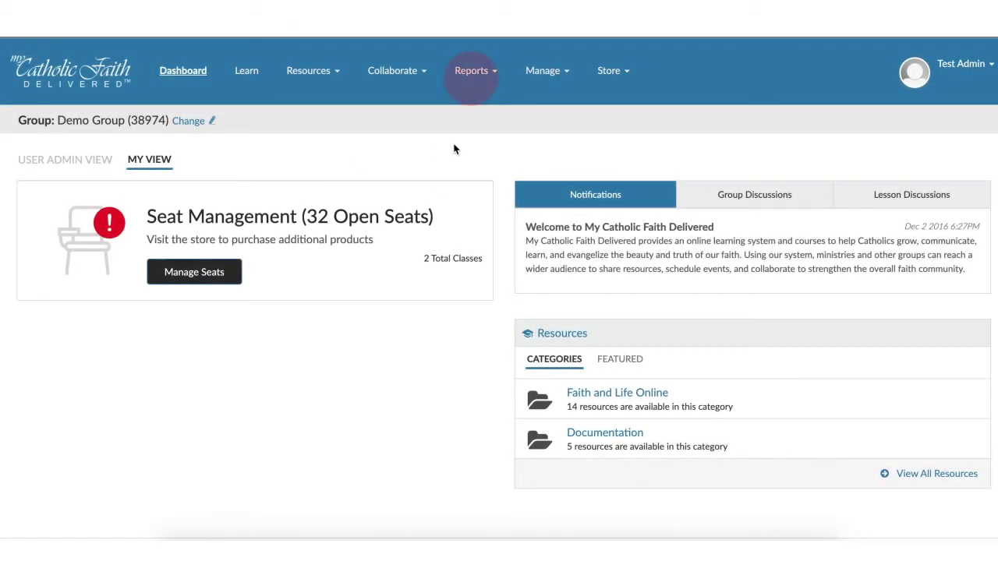
Step: Choose Group Reports from the Reports menu to list Demo Group's 2019-2020 classes
click(482, 72)
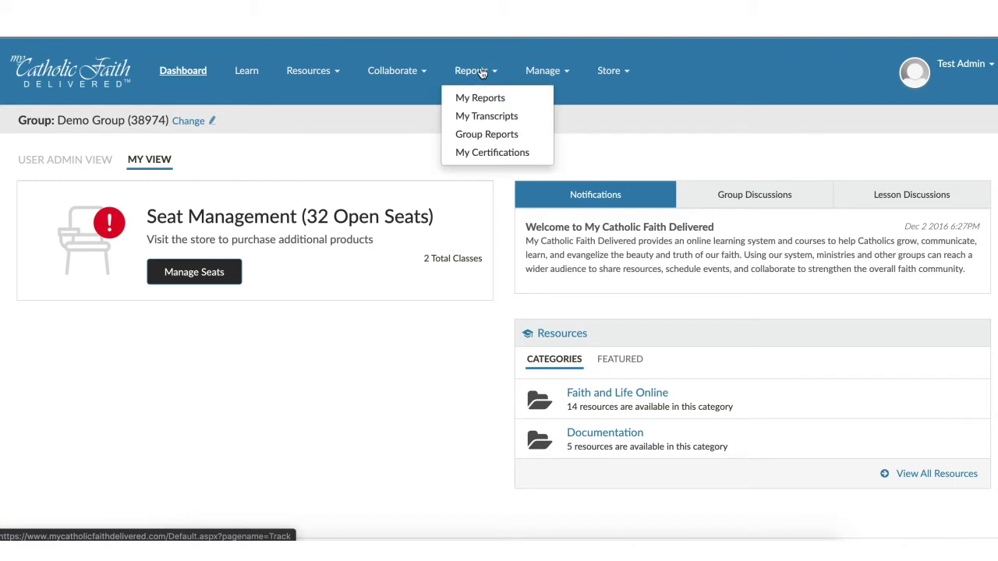
click(499, 135)
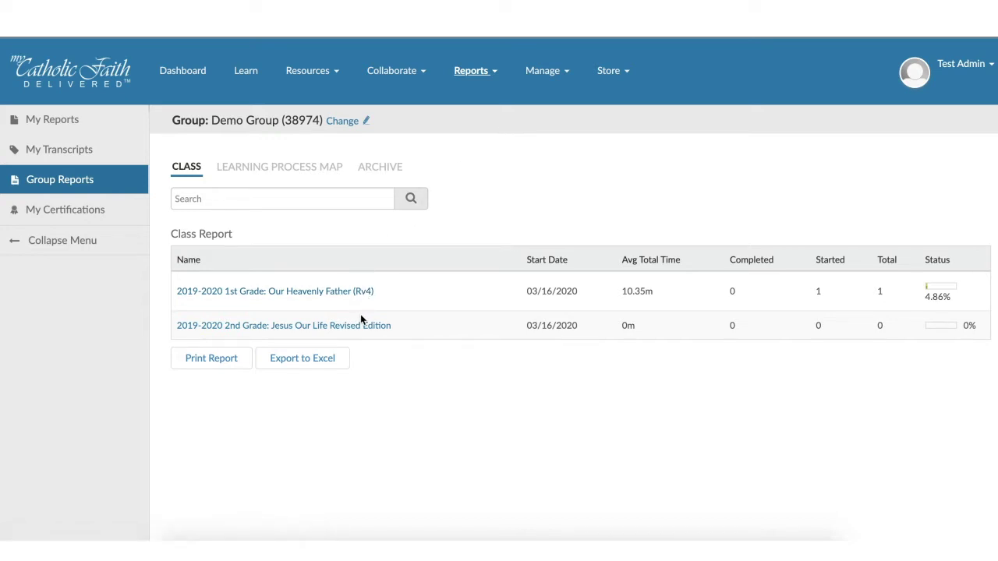
Step: Open the '2019-2020 1st Grade: Our Heavenly Father (Rv4)' class report
click(334, 300)
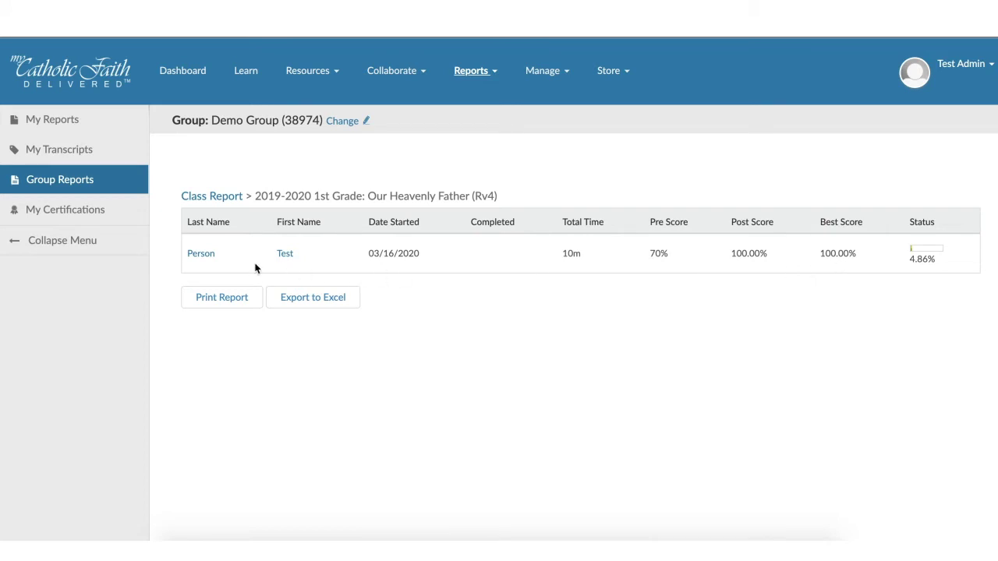
Step: Open the student's report showing Lesson 1 at 100% and Lesson 2 at 80%
click(205, 261)
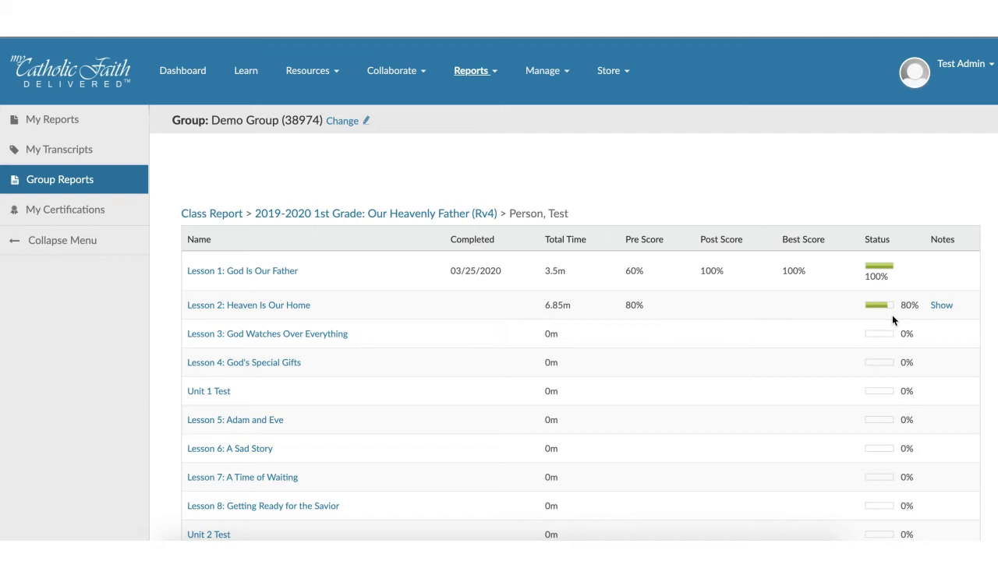
click(942, 309)
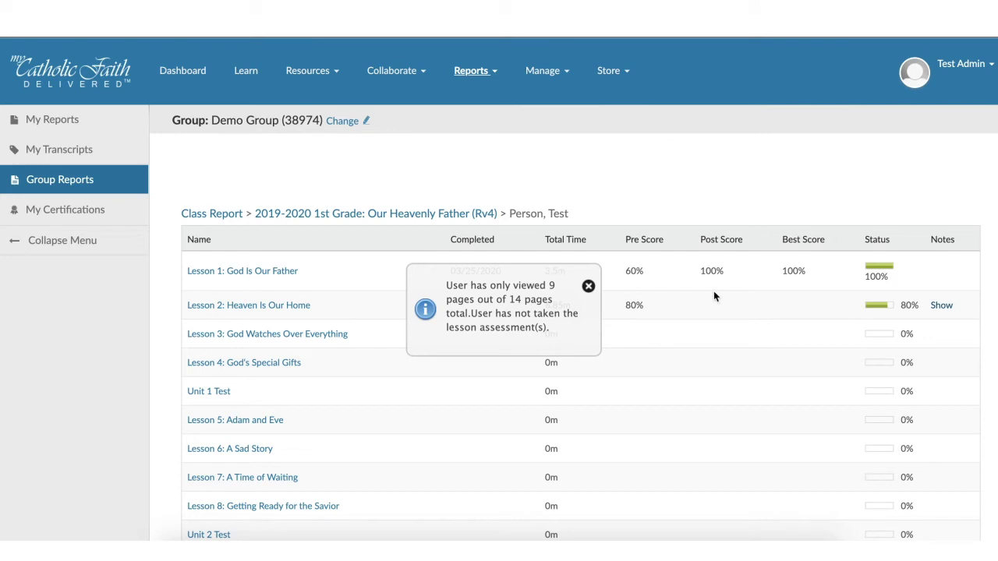
click(588, 287)
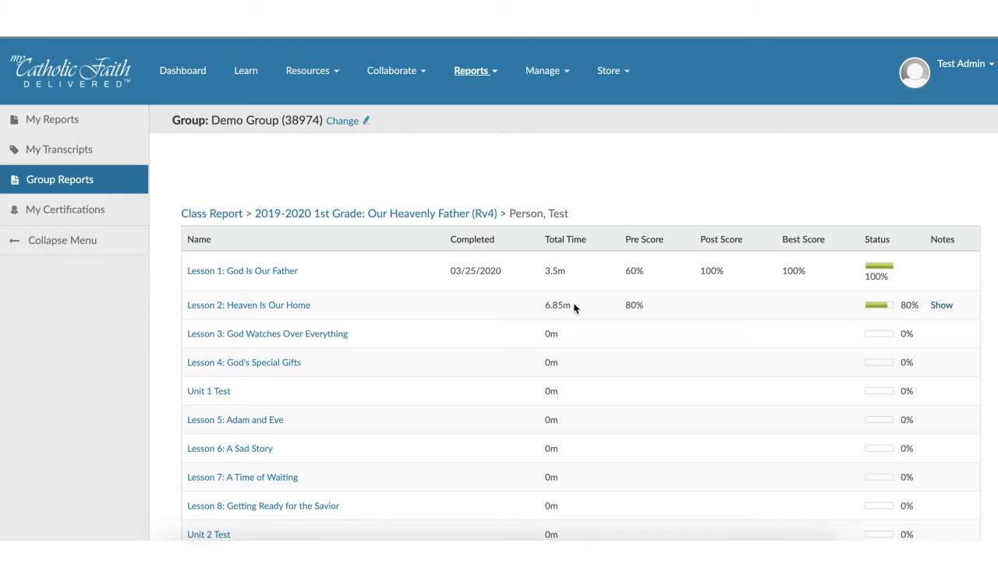
Step: Open Lesson 1: God Is Our Father's assessments, then its Post-Assessment report
click(247, 273)
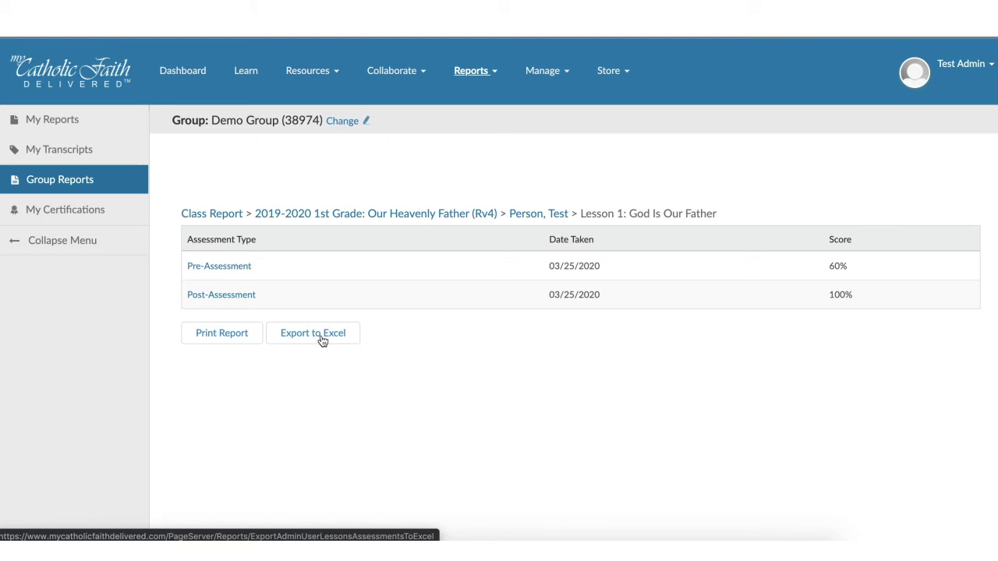
click(238, 300)
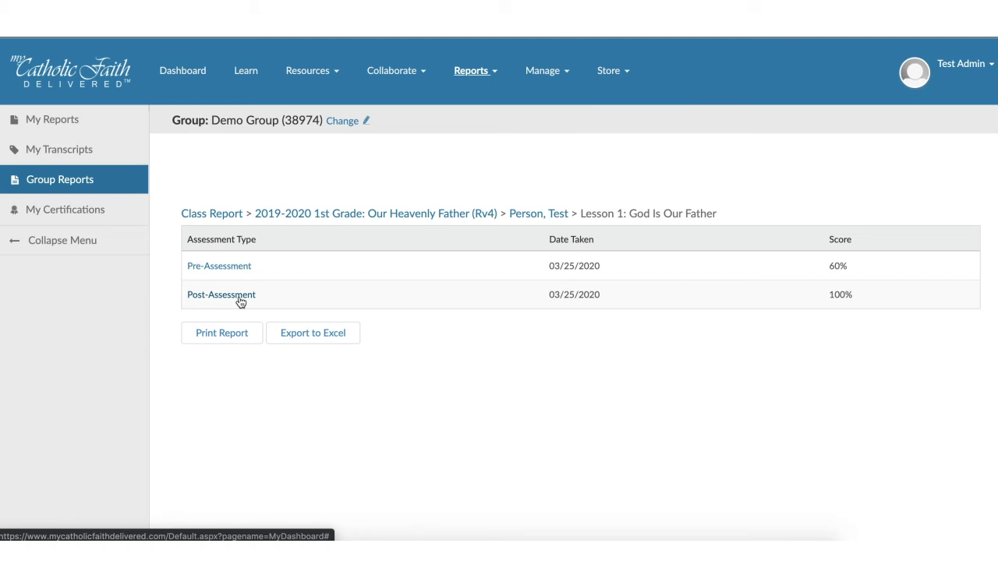
Step: Scroll through the Post-Assessment's 10 correct answers, then close the report
click(240, 297)
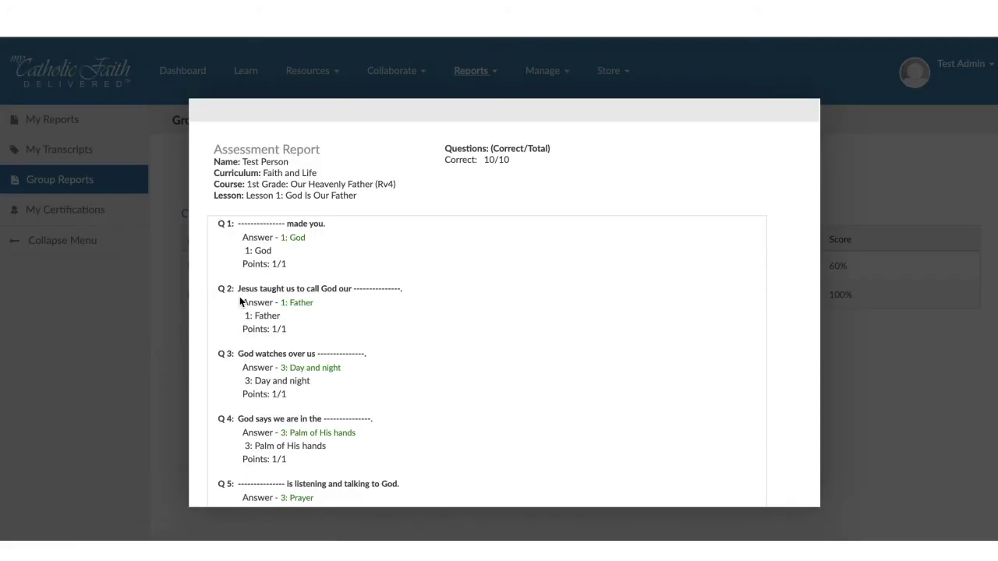
scroll(339, 298, down, 3)
scroll(338, 298, down, 3)
scroll(339, 298, down, 3)
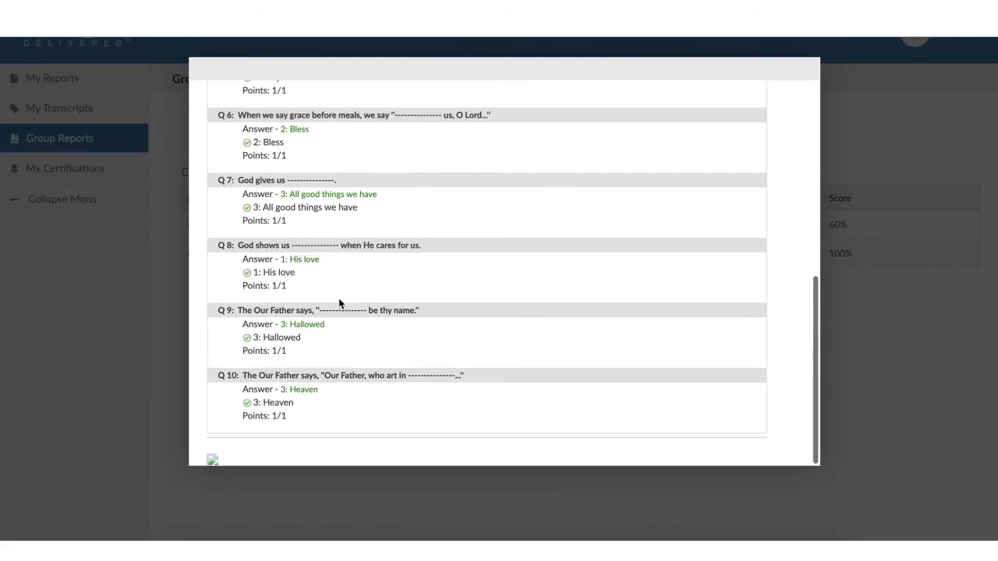
scroll(339, 297, up, 3)
scroll(338, 297, up, 2)
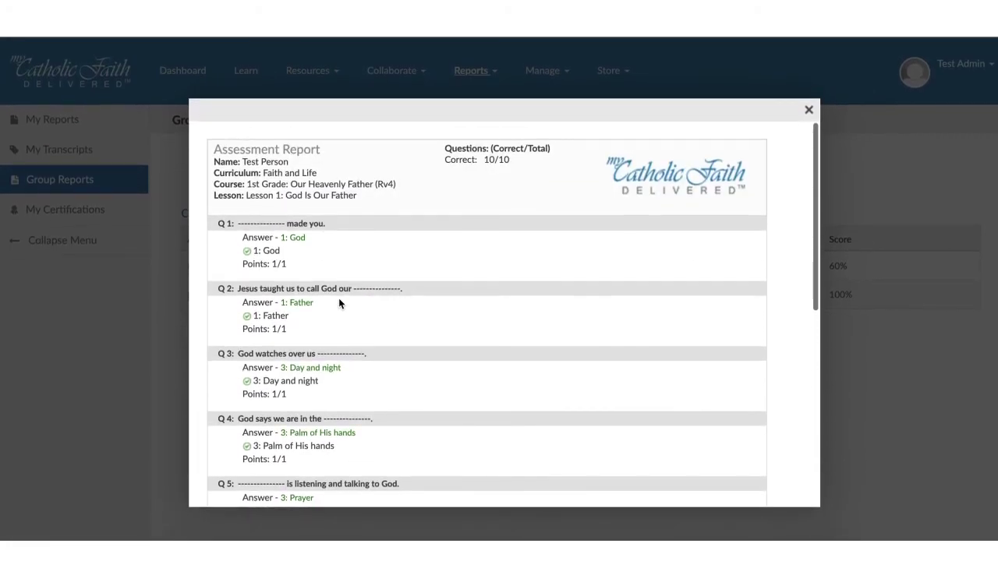
click(809, 112)
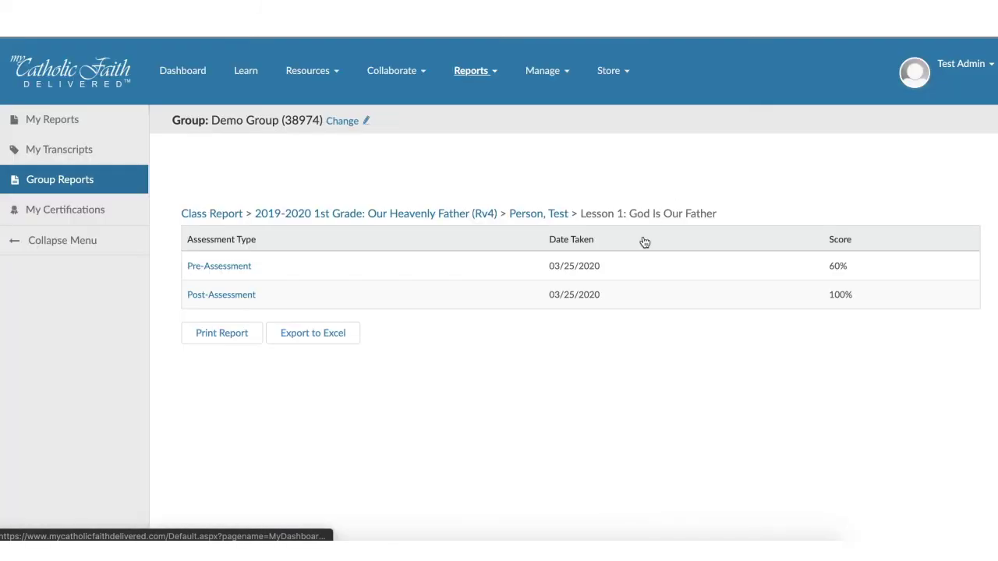
Step: Use the breadcrumbs to go back via the student and 1st Grade class pages
click(528, 219)
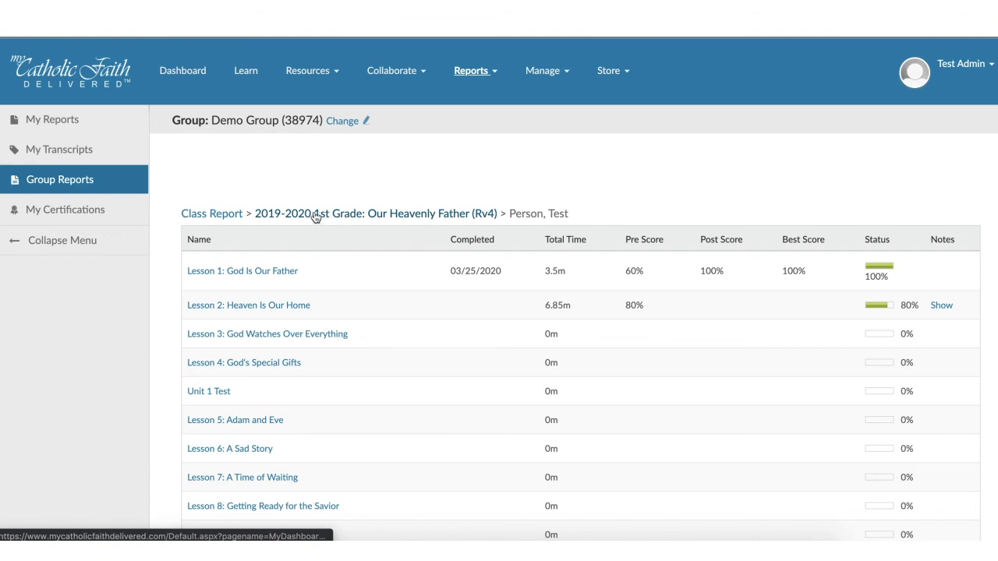
click(424, 222)
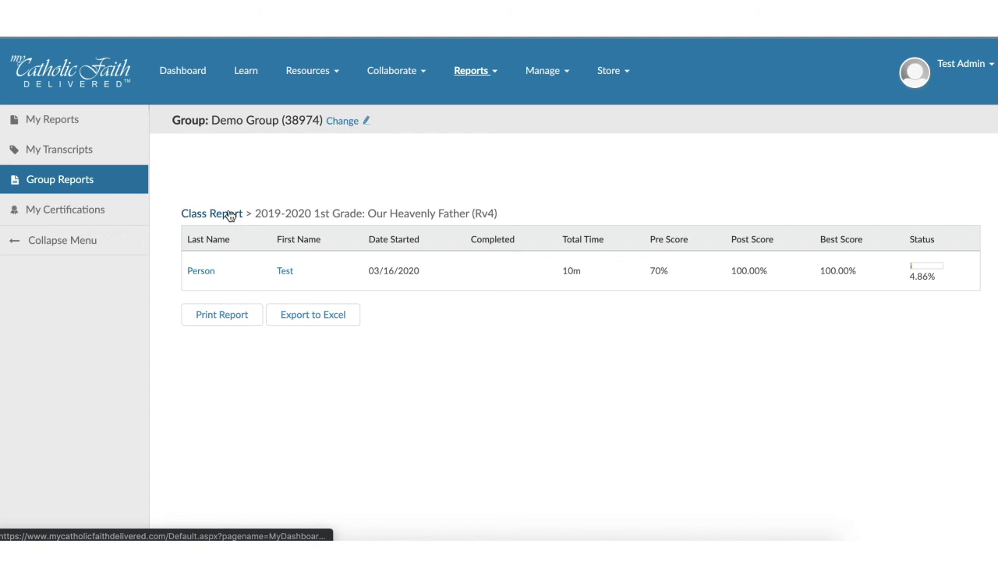
click(230, 215)
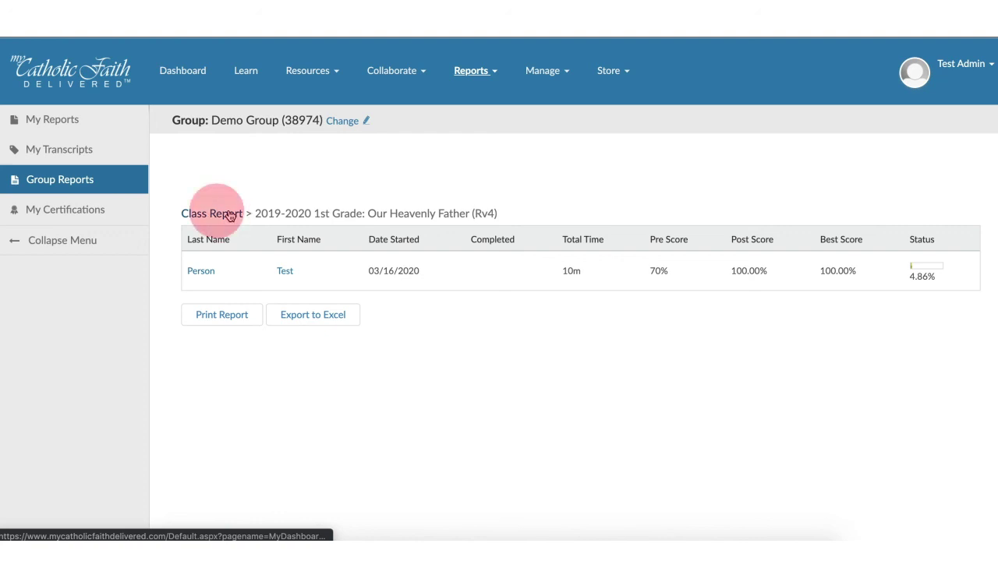